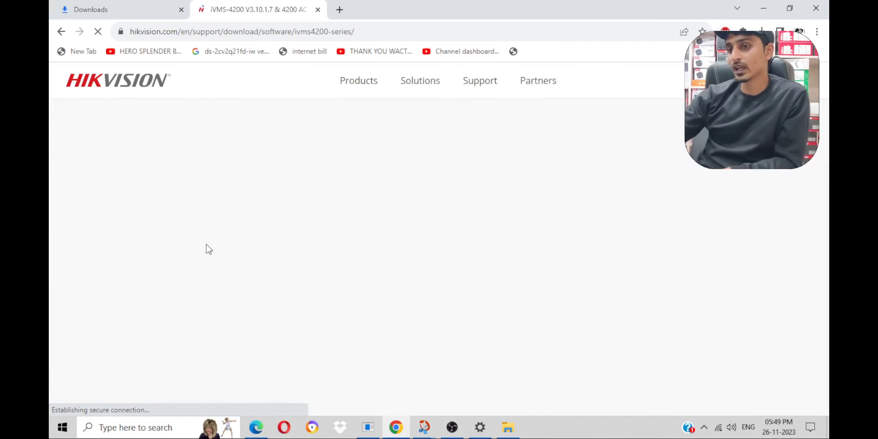
Step: Start the iVMS-4200(V3.10.1.7_E) download and accept the materials license agreement
scroll(281, 201, "down", 5)
scroll(282, 209, "down", 5)
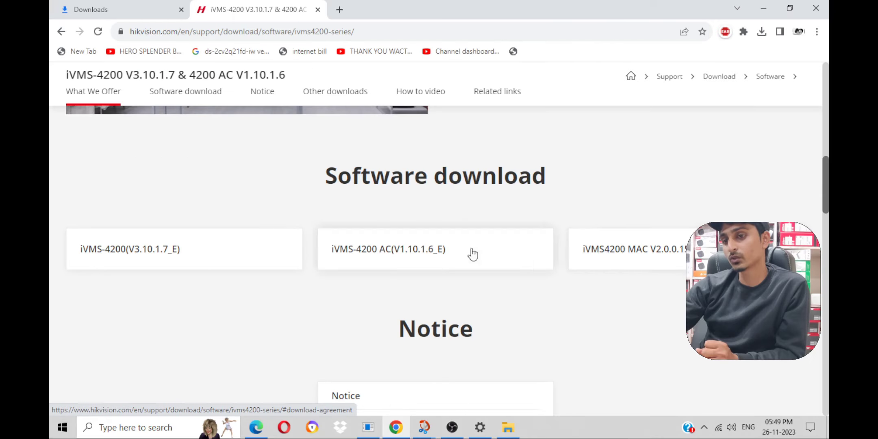
left_click(102, 248)
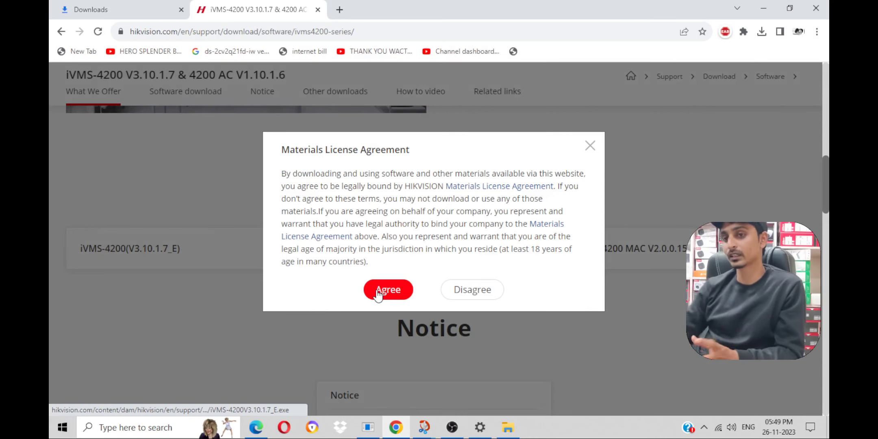
left_click(378, 292)
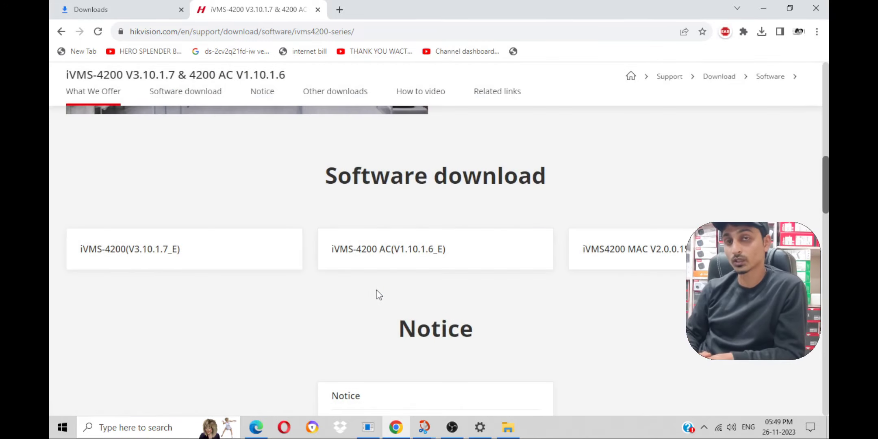
key("Return")
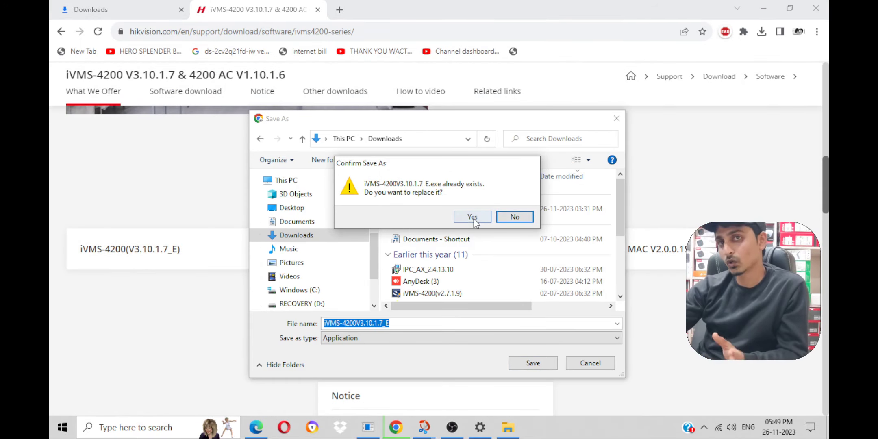
Step: Keep the existing installer instead of re-downloading, and show the recent download history
left_click(505, 217)
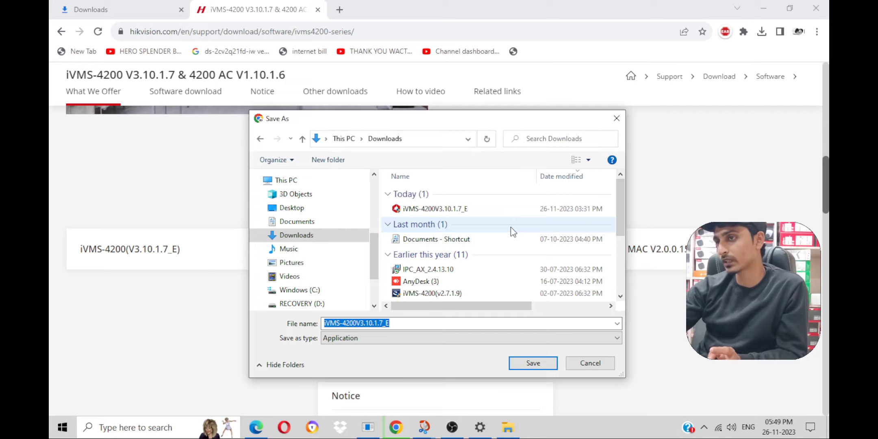
left_click(616, 118)
left_click(762, 32)
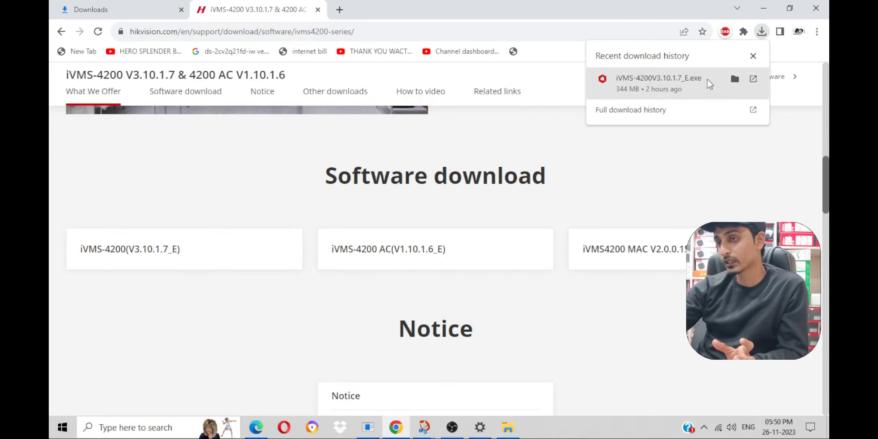
Step: Run iVMS-4200V3.10.1.7_E from the Downloads folder and grant it admin permission
left_click(735, 78)
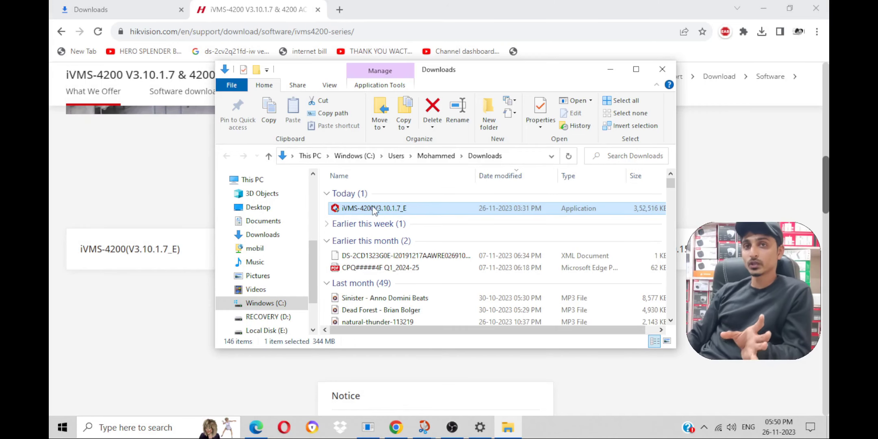
double_click(359, 208)
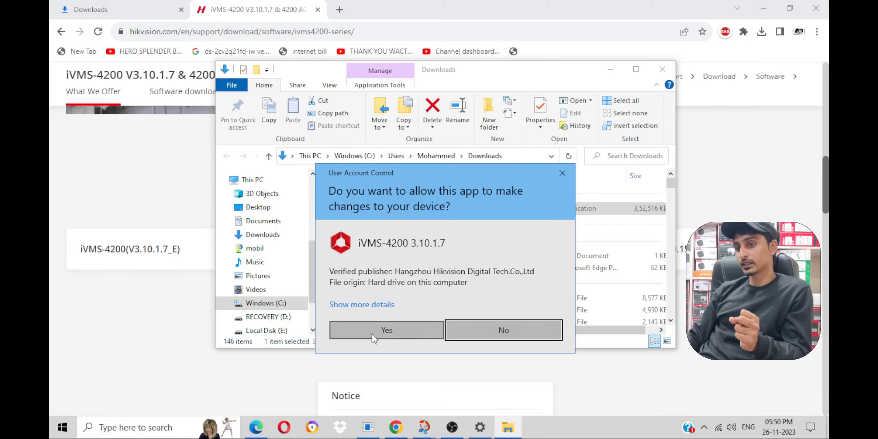
left_click(372, 330)
Step: Agree to the license terms and install iVMS-4200 with the default features
left_click(266, 309)
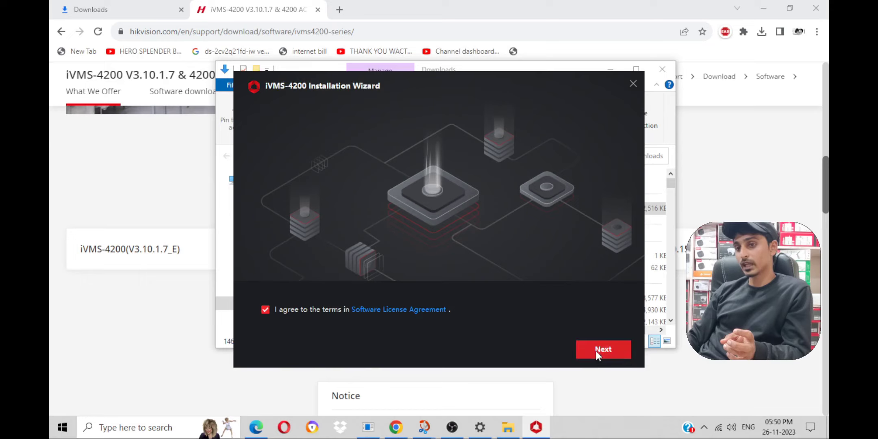
left_click(595, 350)
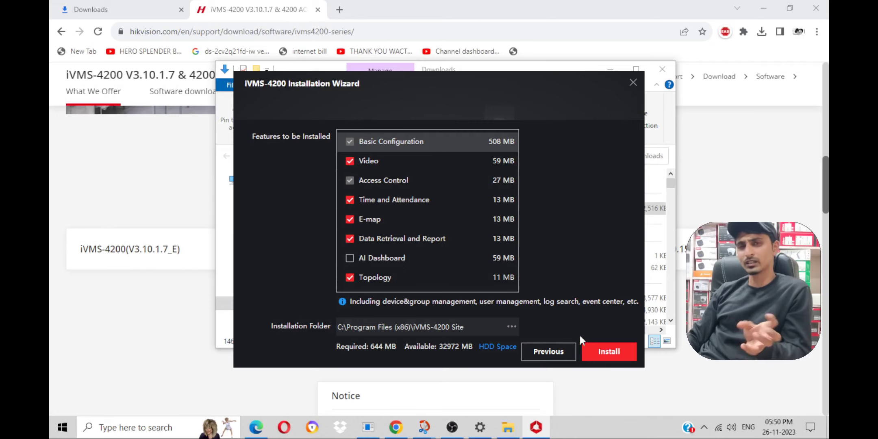
left_click(609, 352)
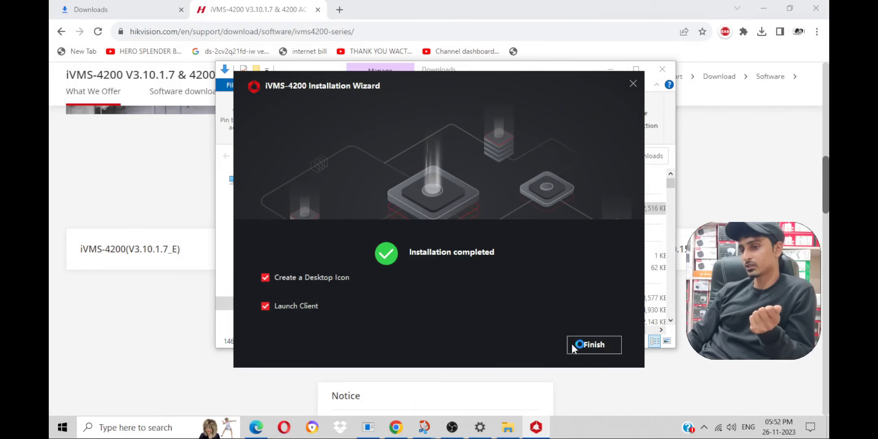
left_click(600, 343)
Step: Minimize the Downloads and browser windows and launch iVMS-4200 from the desktop icon
left_click(609, 73)
left_click(764, 8)
double_click(70, 77)
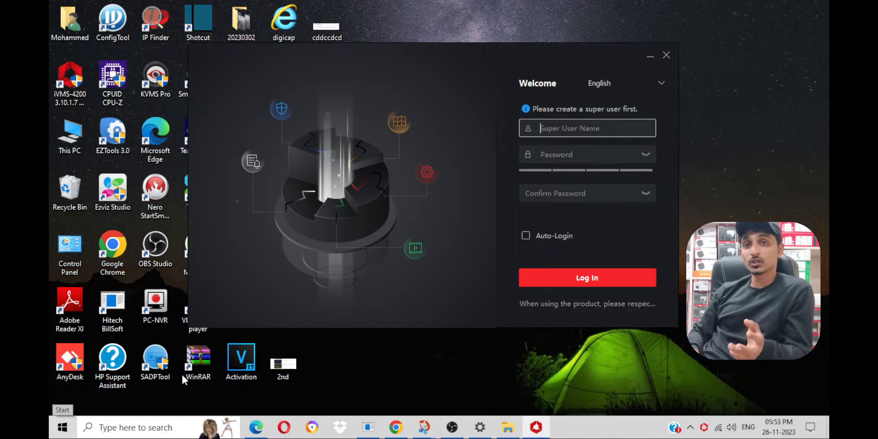
Step: Enter admin as the super user name, then type and confirm the password
type("admin")
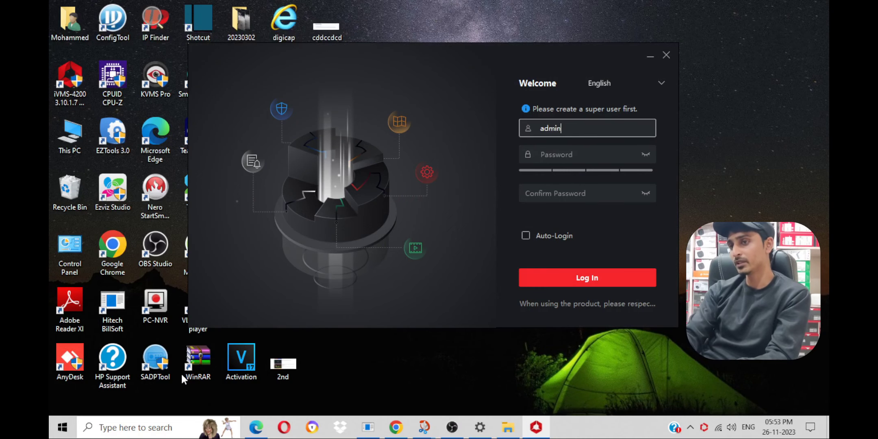
key("Tab")
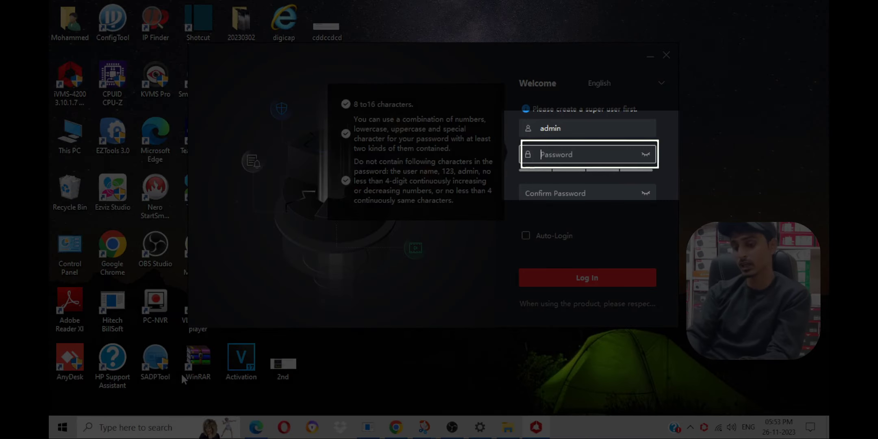
type("••")
key("BackSpace")
key("BackSpace")
type("•••••")
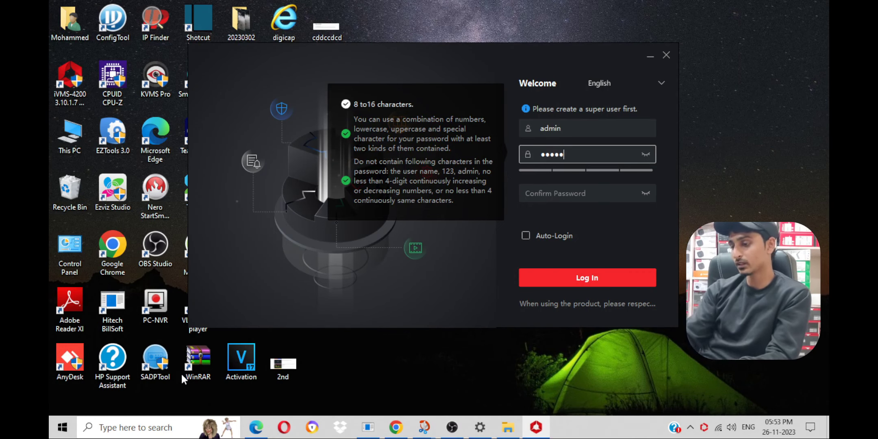
type("•••")
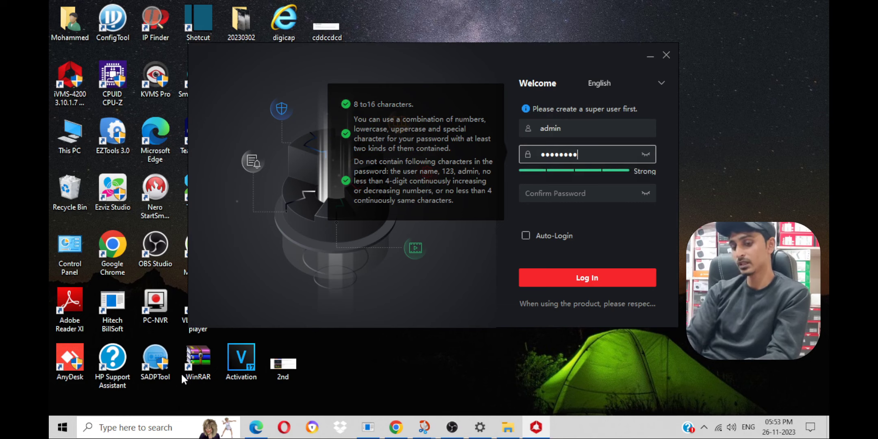
key("Tab")
type("••••••")
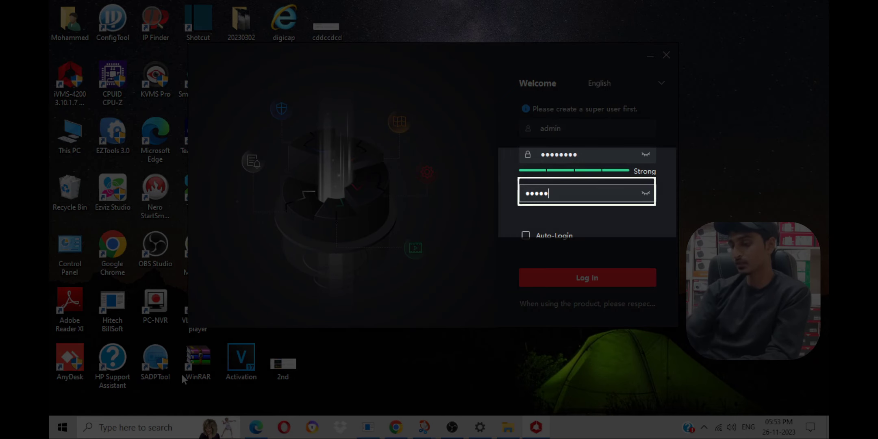
type("••")
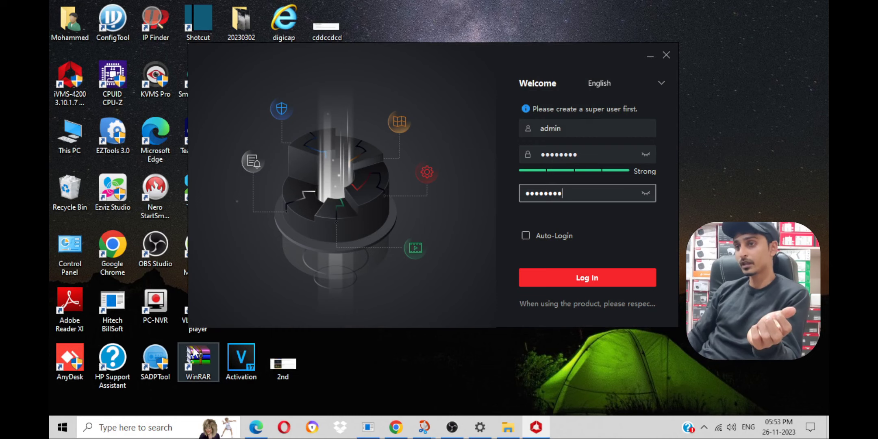
Step: Reveal both password fields to verify them, enable Auto-Login, and save the admin account
left_click(643, 159)
left_click(644, 155)
left_click(645, 194)
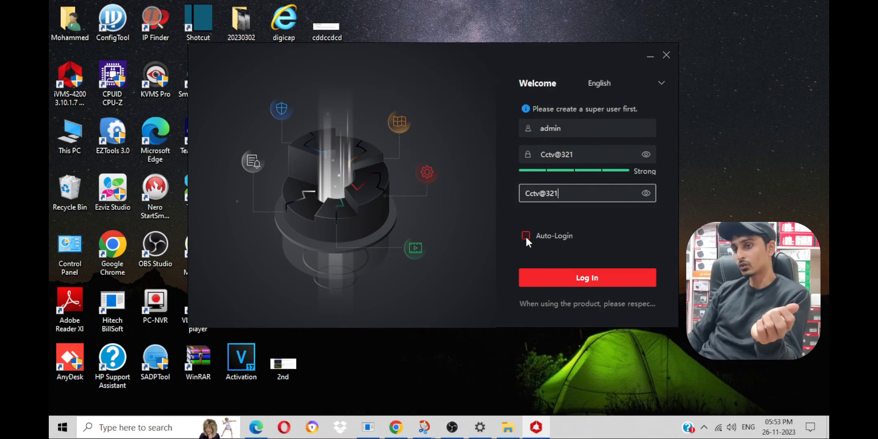
left_click(526, 236)
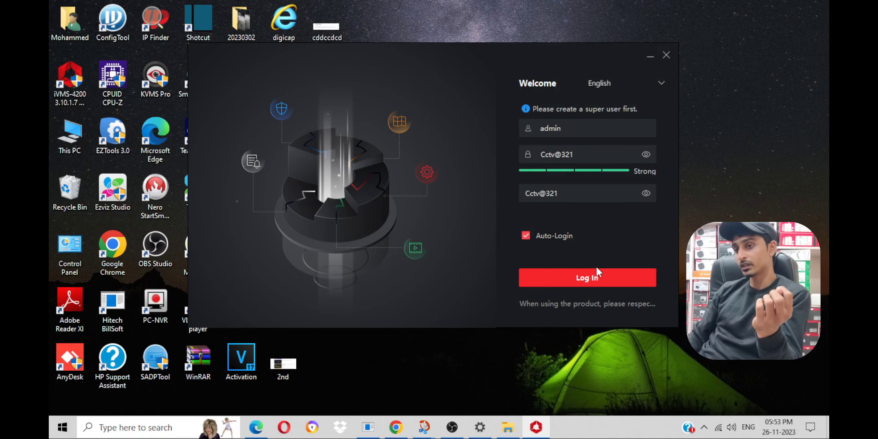
left_click(595, 280)
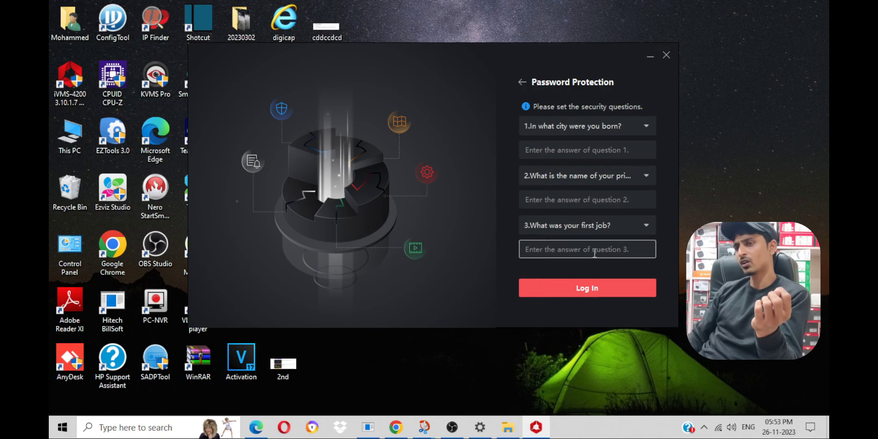
Step: Answer the three security questions with 1, 2 and 3, then log in as admin
left_click(566, 157)
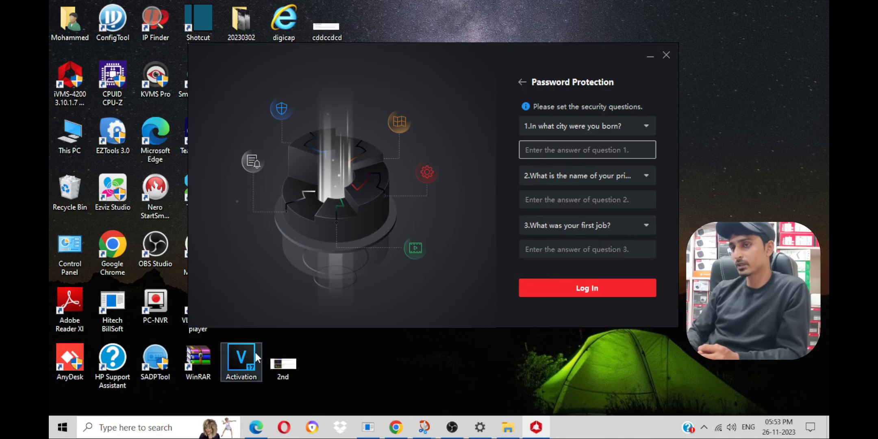
type("1")
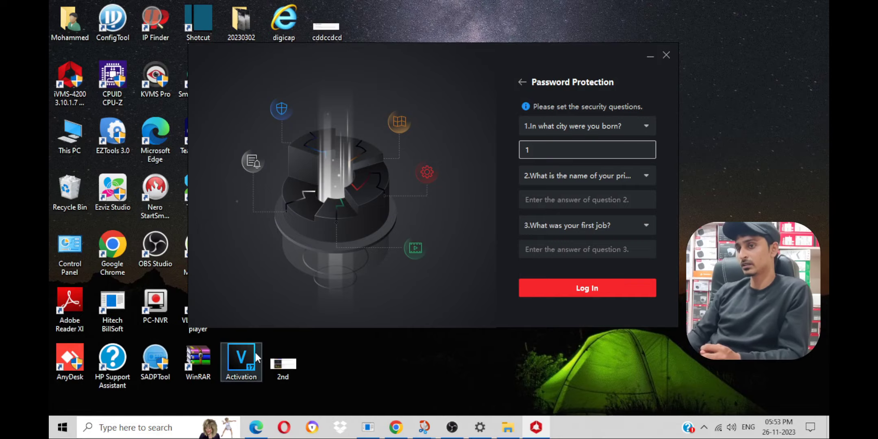
type("2")
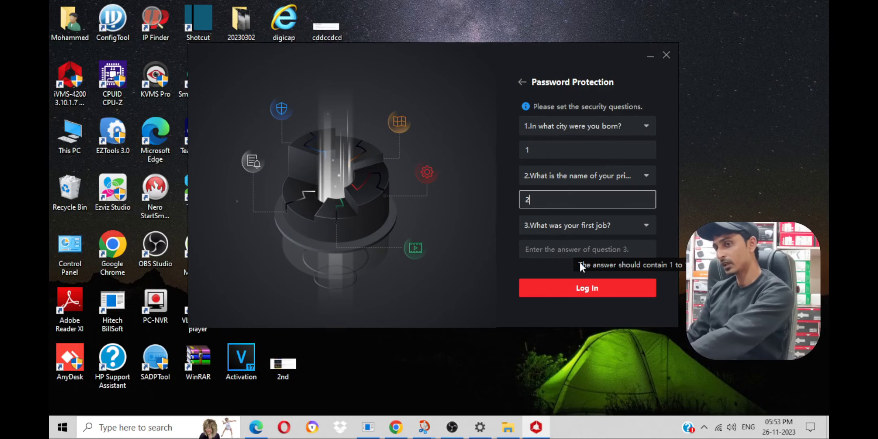
left_click(580, 254)
type("3")
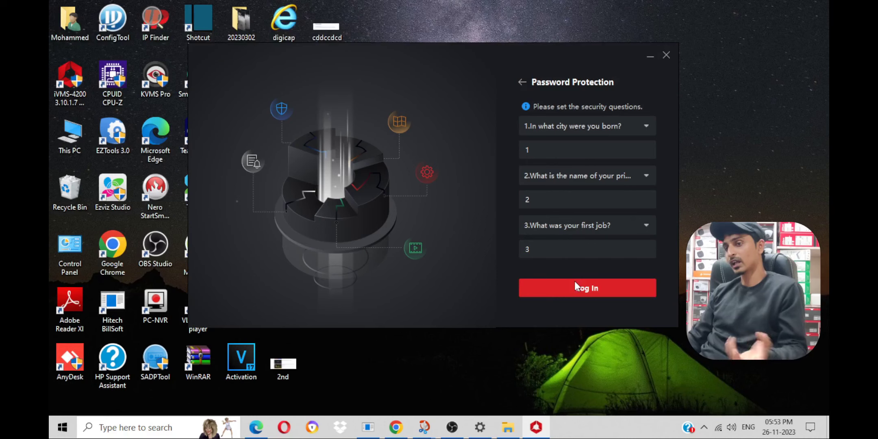
left_click(575, 282)
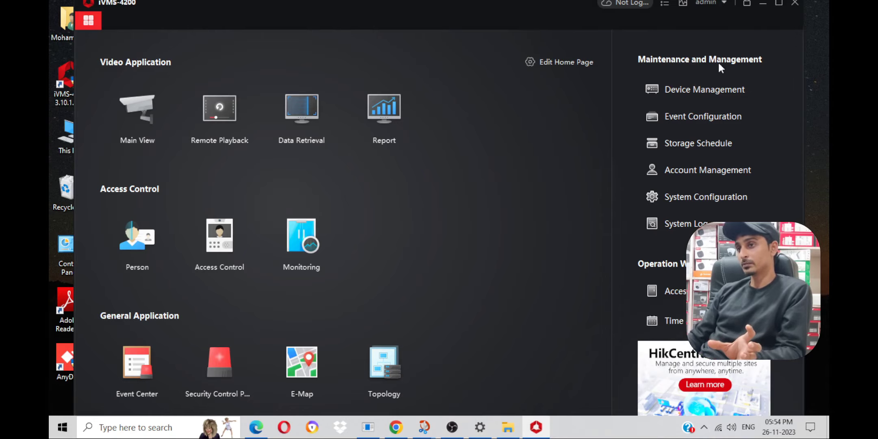
Step: Maximize the client, open Device Management, and start the cloud sign-in
left_click(776, 3)
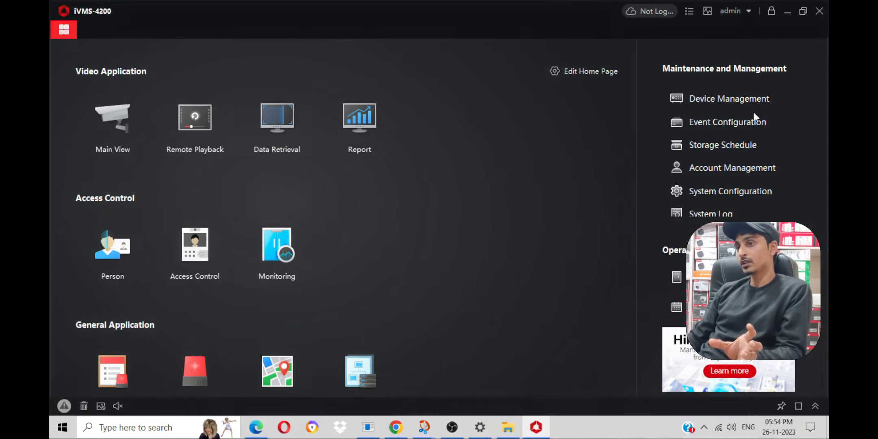
left_click(715, 97)
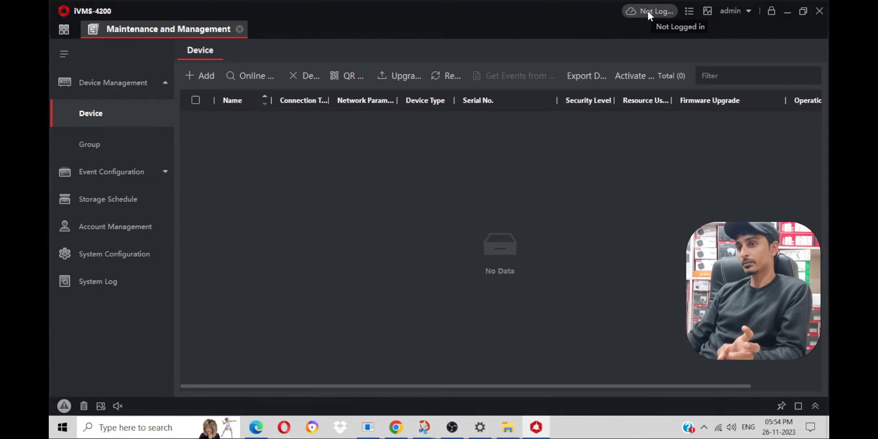
left_click(648, 11)
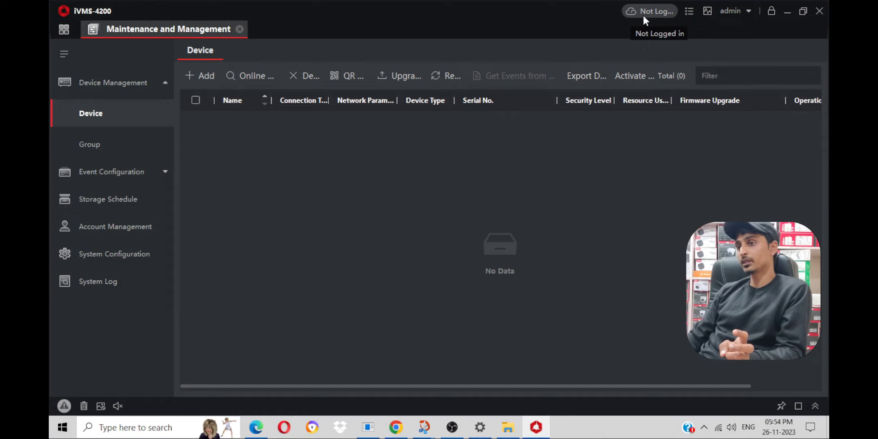
Step: Set the cloud login Country/Region to India and continue into Hik-Connect
left_click(643, 14)
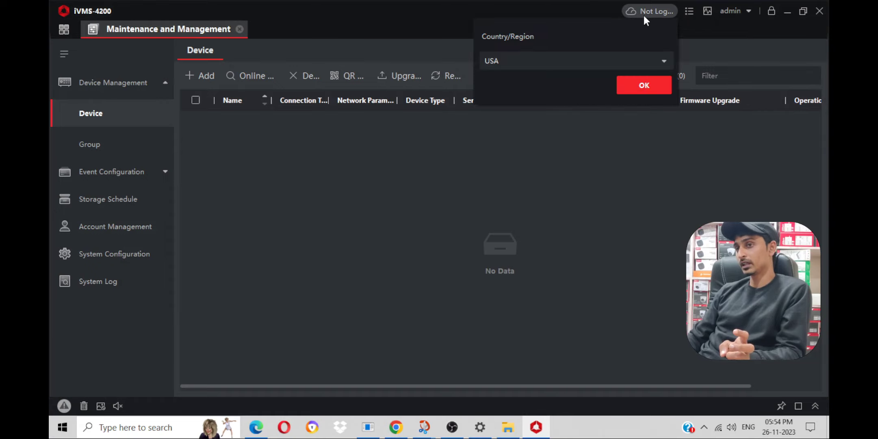
left_click(644, 65)
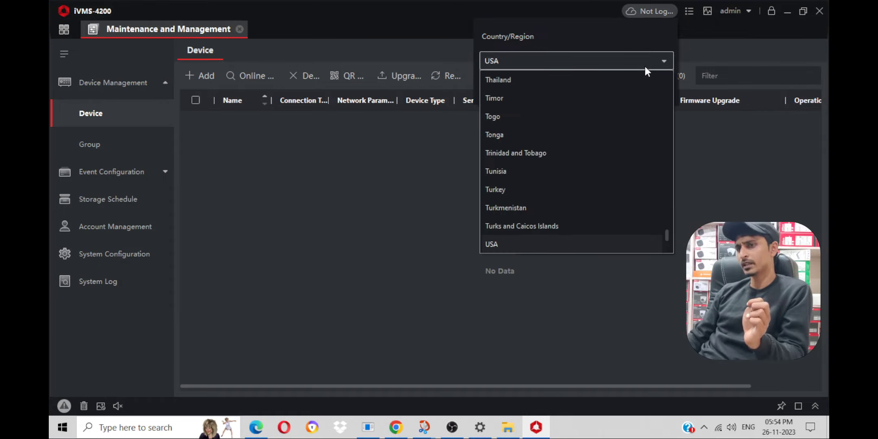
scroll(519, 127, "up", 20)
left_click(518, 99)
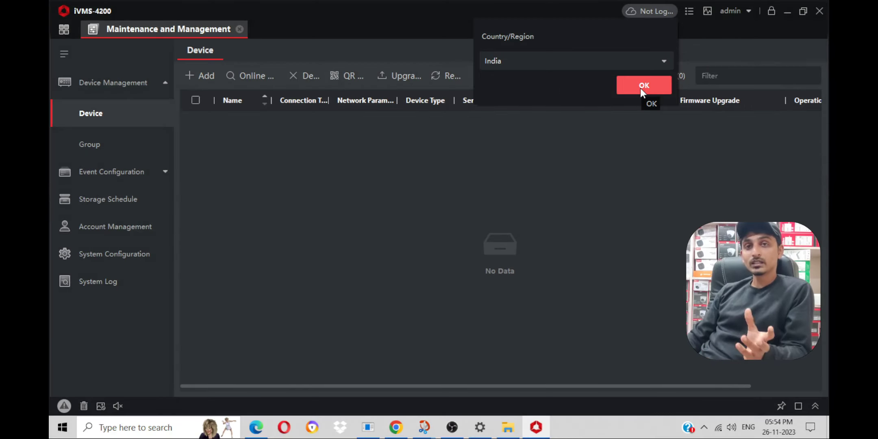
left_click(641, 88)
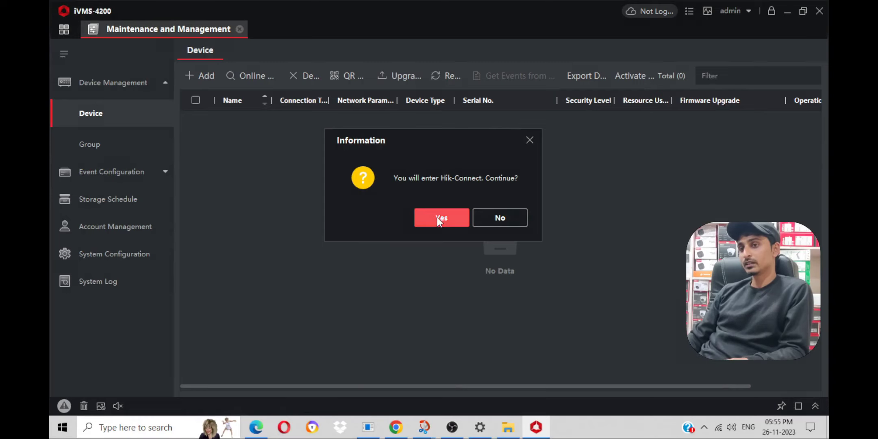
left_click(444, 209)
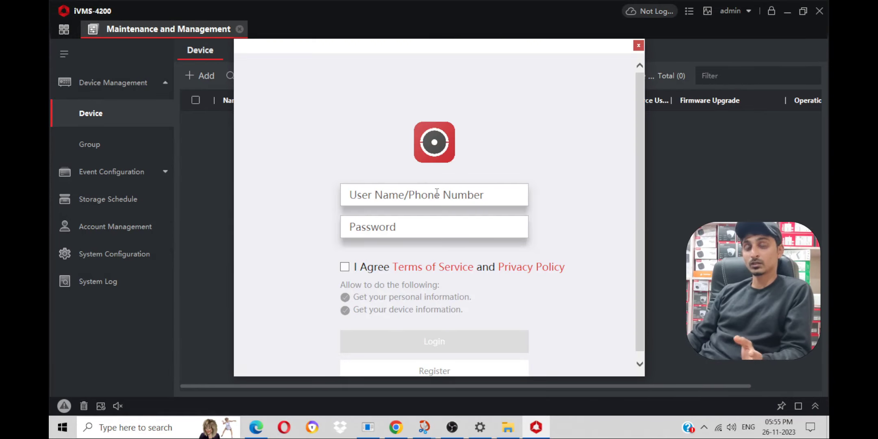
Step: Enter the Hik-Connect account's e-mail address in the username field
left_click(438, 193)
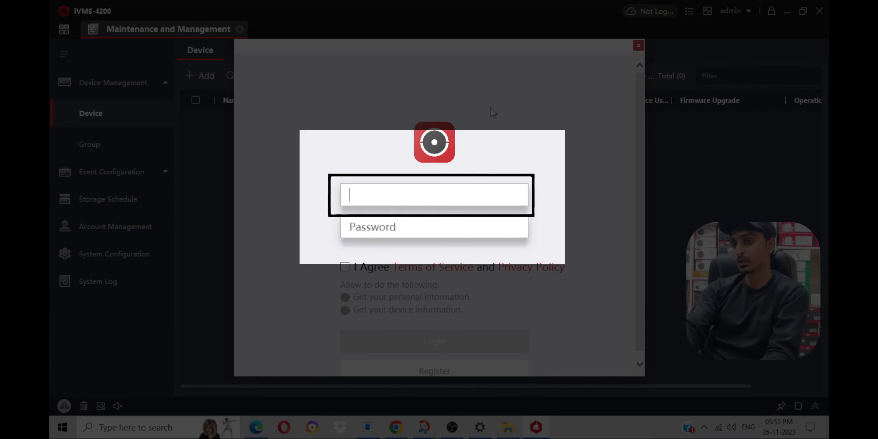
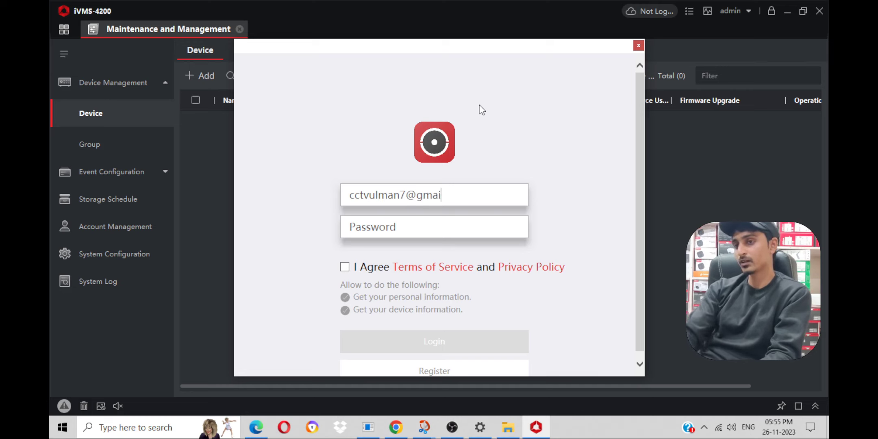